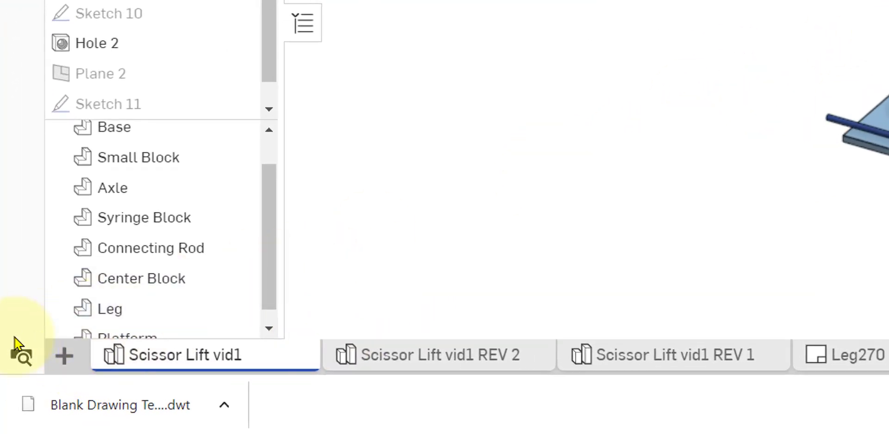
# Create a new drawing from a custom ANSI template, size A in inches with third-angle projection, without inserting any view.
pyautogui.click(65, 357)
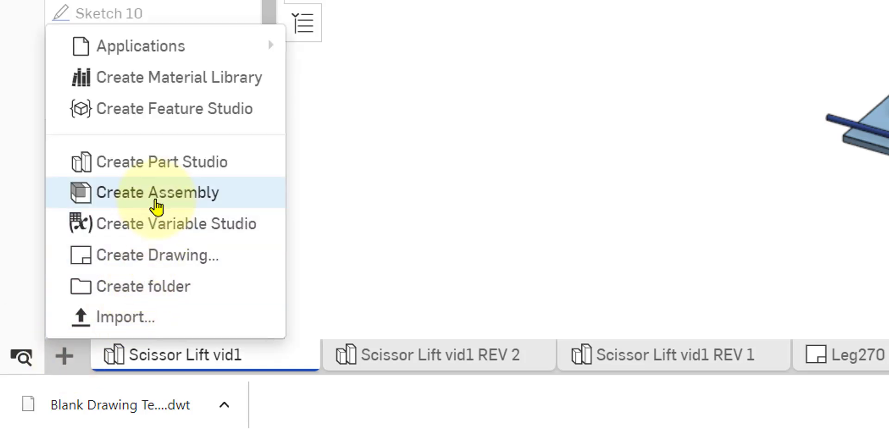
pyautogui.click(158, 259)
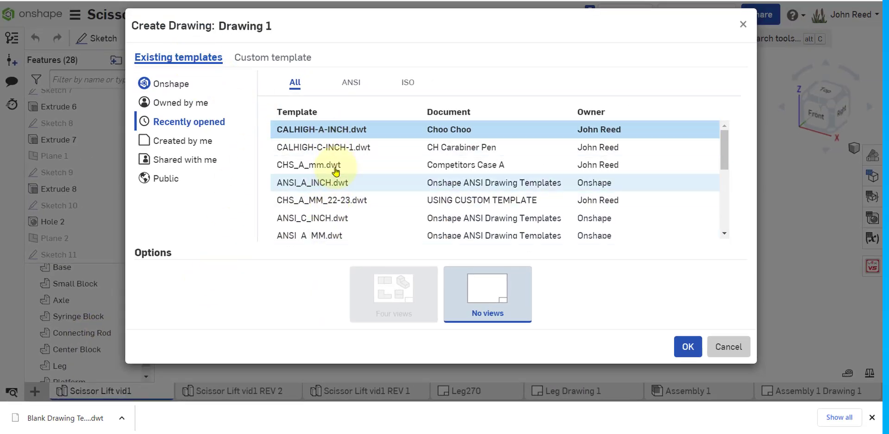
pyautogui.click(272, 58)
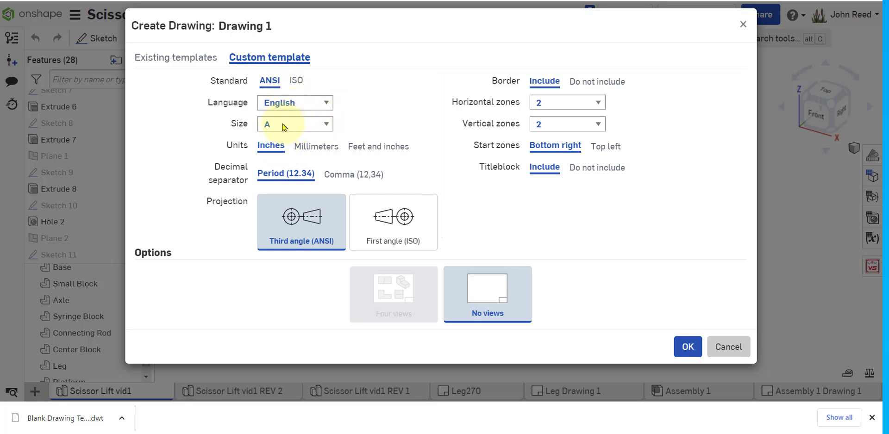
pyautogui.click(688, 348)
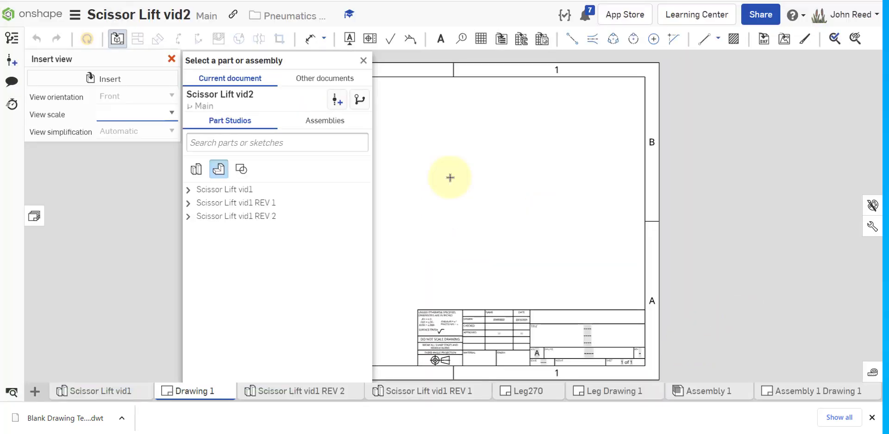
pyautogui.click(363, 61)
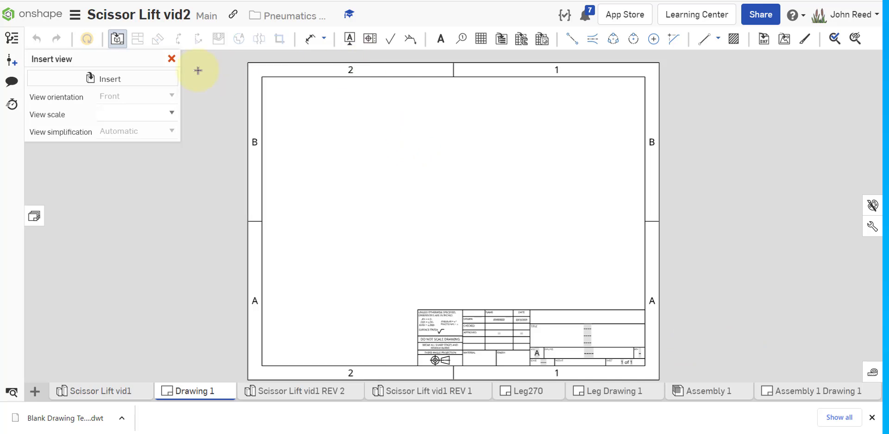
pyautogui.click(171, 59)
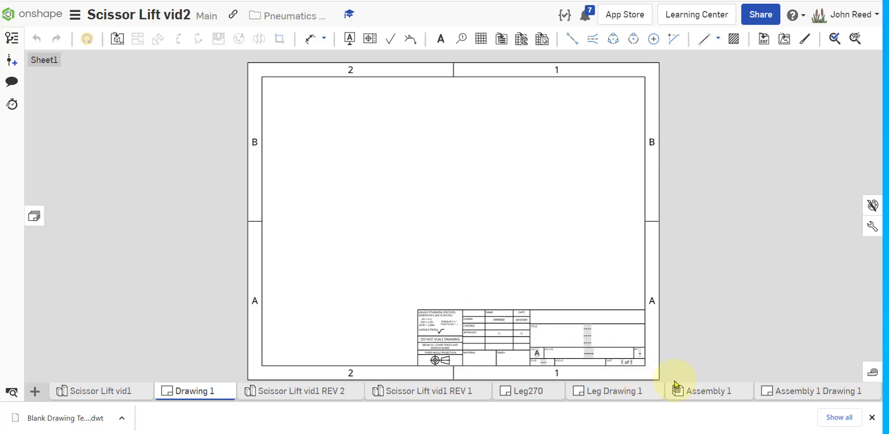
# Delete the whole border and title block from the sheet, and rename the drawing A-INCH-BLANK.
pyautogui.moveTo(659, 378)
pyautogui.mouseDown()
pyautogui.moveTo(510, 314)
pyautogui.moveTo(377, 217)
pyautogui.moveTo(243, 59)
pyautogui.mouseUp()
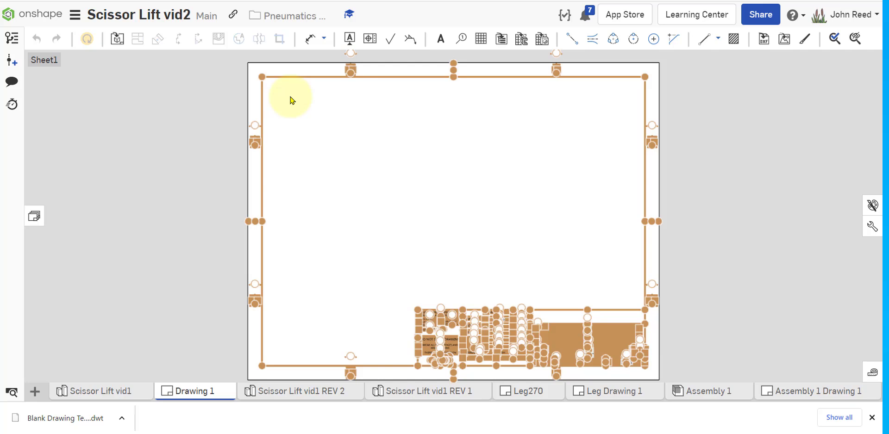
pyautogui.press('Delete')
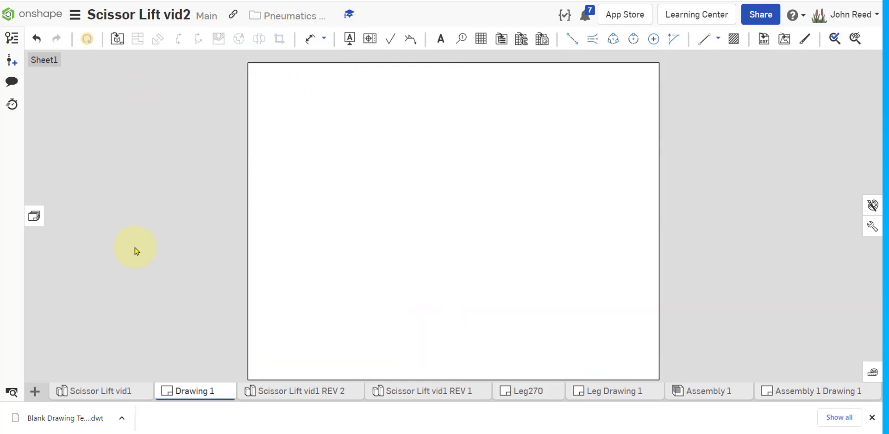
pyautogui.rightClick(202, 395)
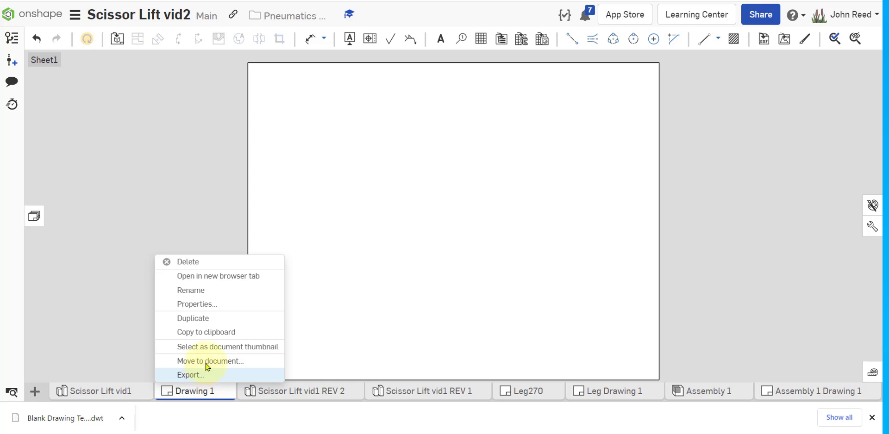
pyautogui.click(212, 291)
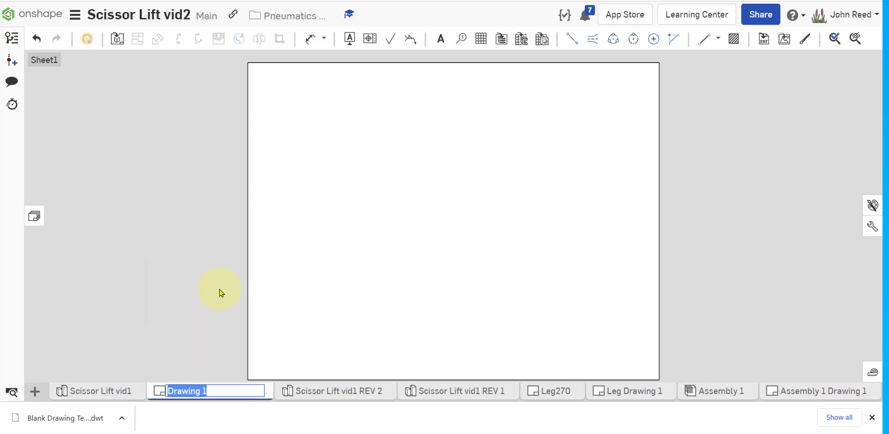
pyautogui.write('b')
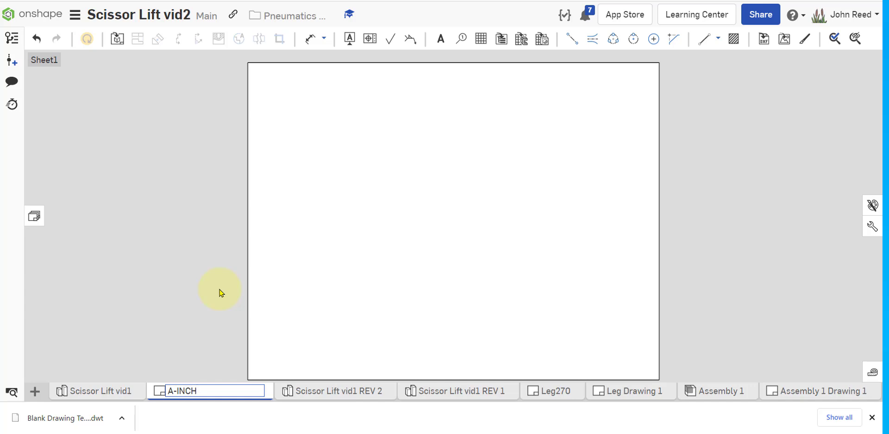
pyautogui.write('BLANK')
pyautogui.press('Return')
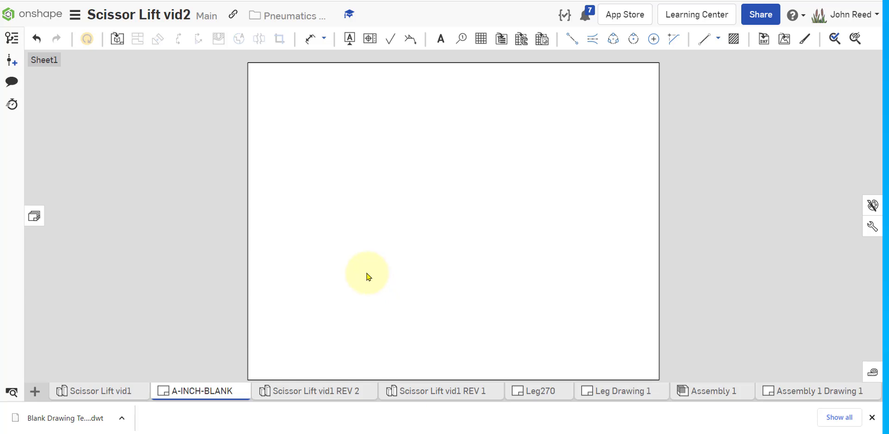
# Export the A-INCH-BLANK drawing in DWT format and save the file in the Downloads folder.
pyautogui.rightClick(209, 393)
pyautogui.click(208, 376)
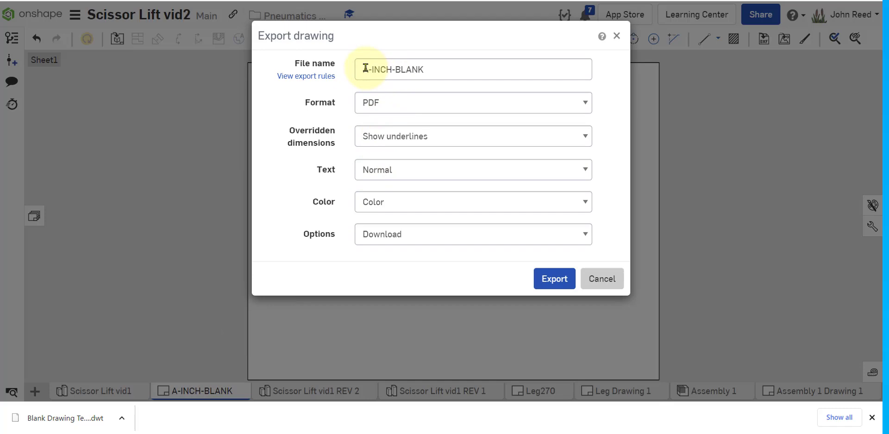
pyautogui.moveTo(363, 70); pyautogui.dragTo(431, 73)
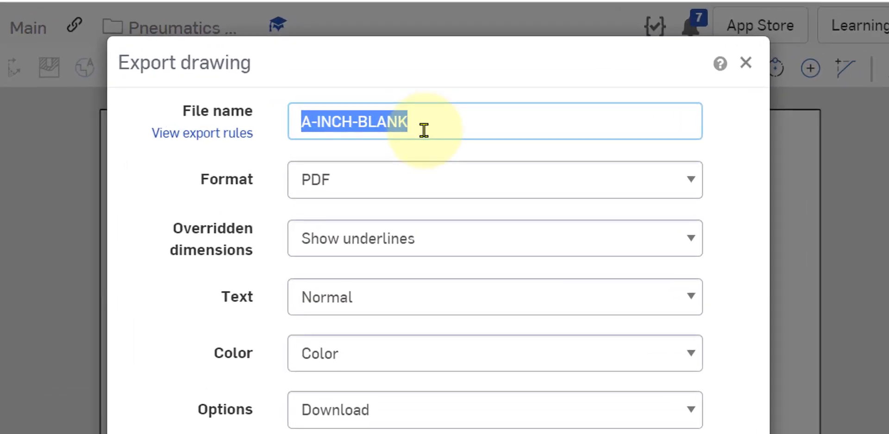
pyautogui.click(369, 187)
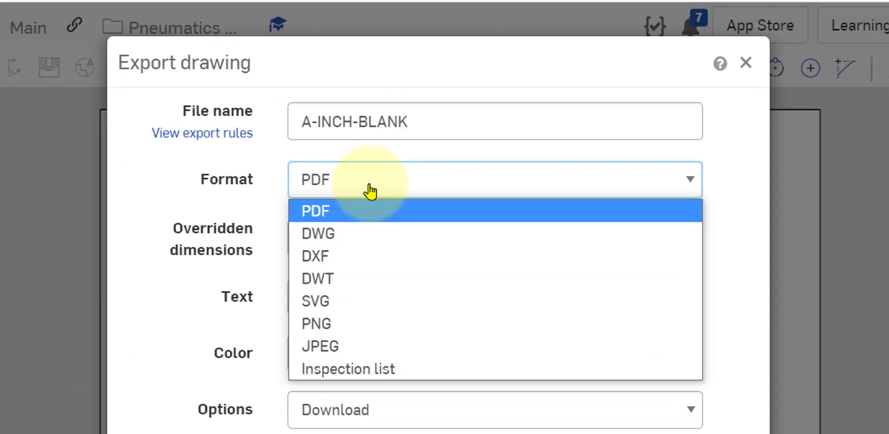
pyautogui.click(370, 280)
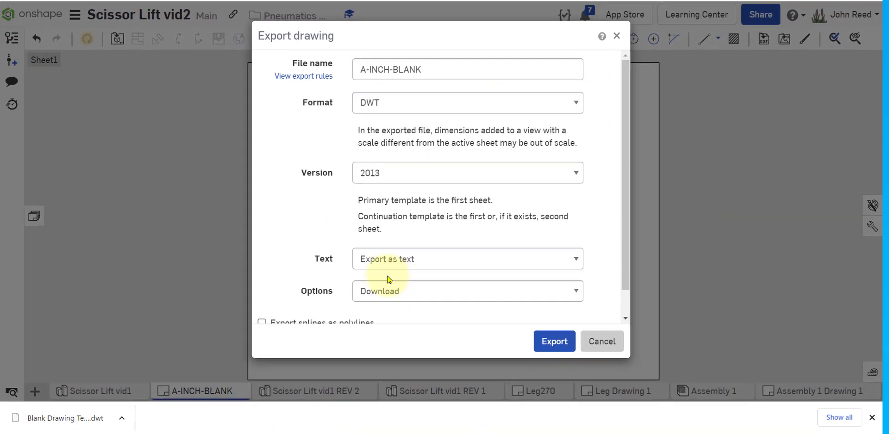
pyautogui.click(557, 345)
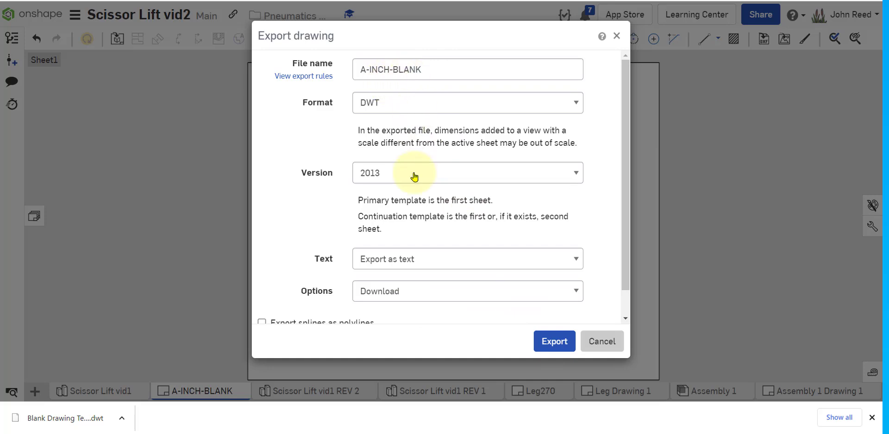
pyautogui.click(556, 344)
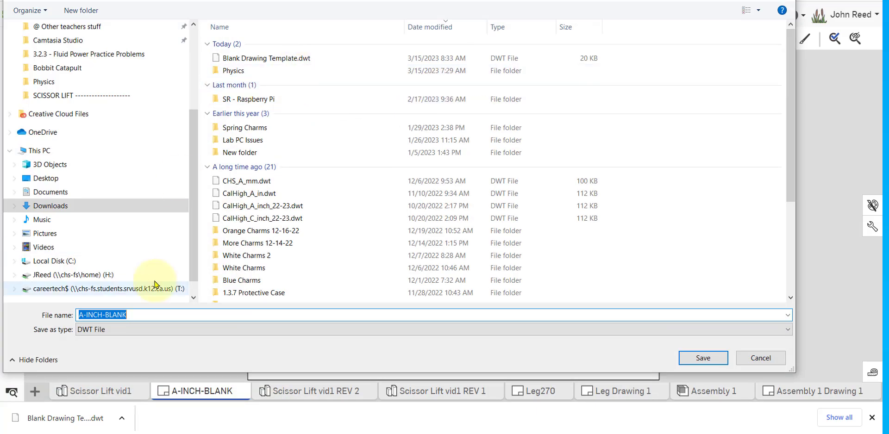
pyautogui.click(703, 359)
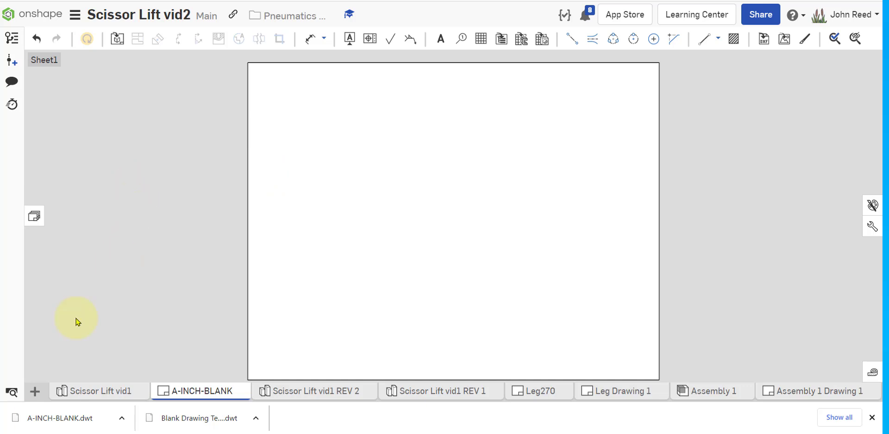
# Import A-INCH-BLANK.dwt from the Downloads folder into the document and dismiss the notifications.
pyautogui.click(35, 392)
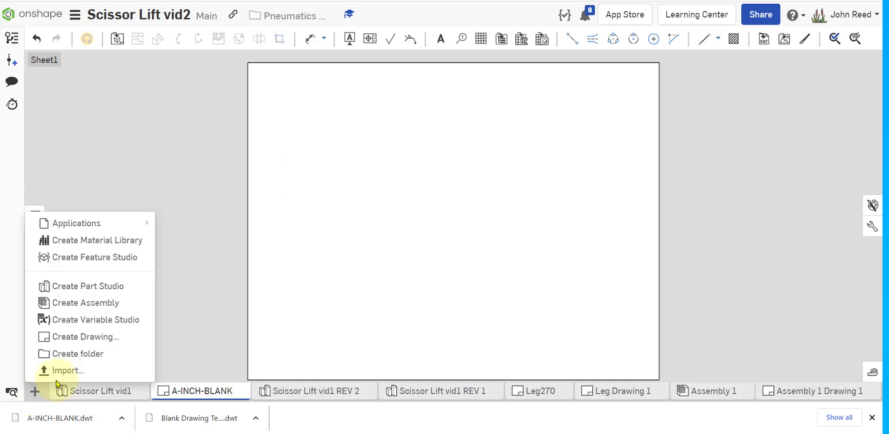
pyautogui.click(68, 371)
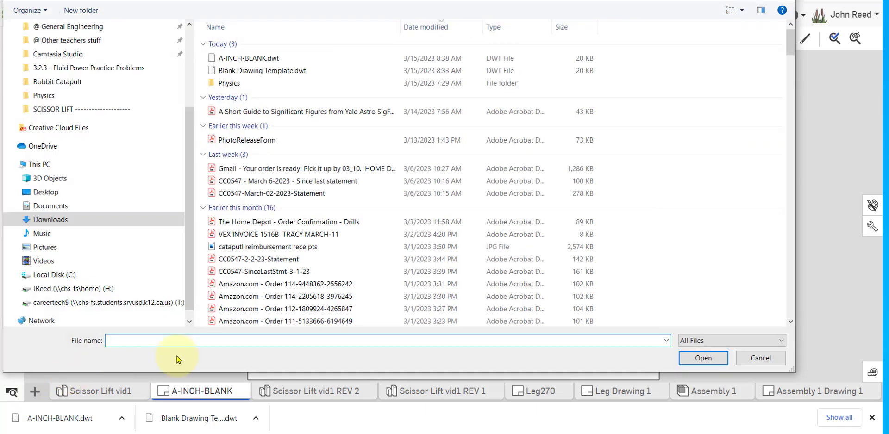
pyautogui.click(285, 59)
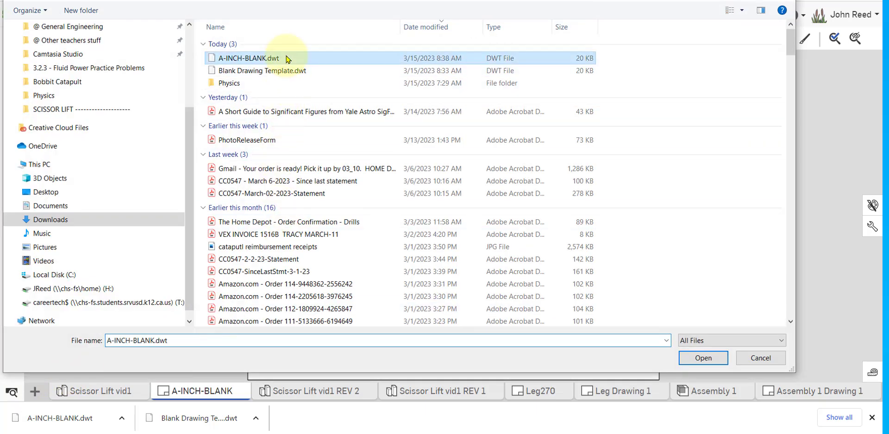
pyautogui.click(703, 358)
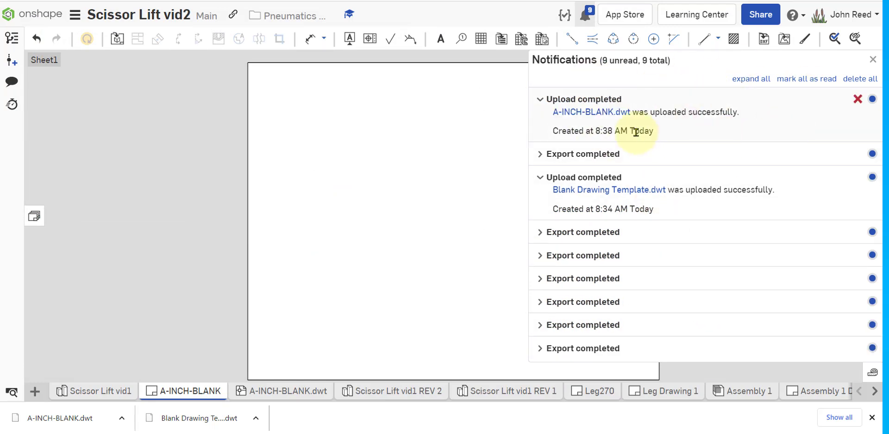
pyautogui.click(874, 60)
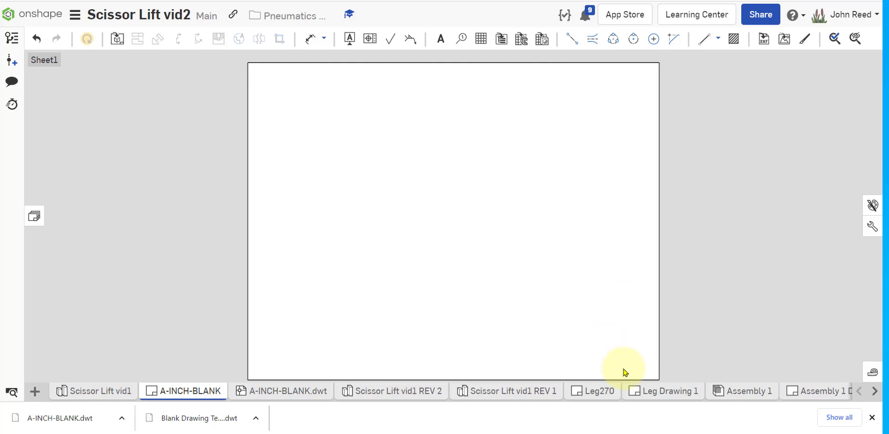
# Create a drawing of the Platform part from Assembly 1, using the self-created A-INCH-BLANK.dwt template with no views.
pyautogui.click(752, 392)
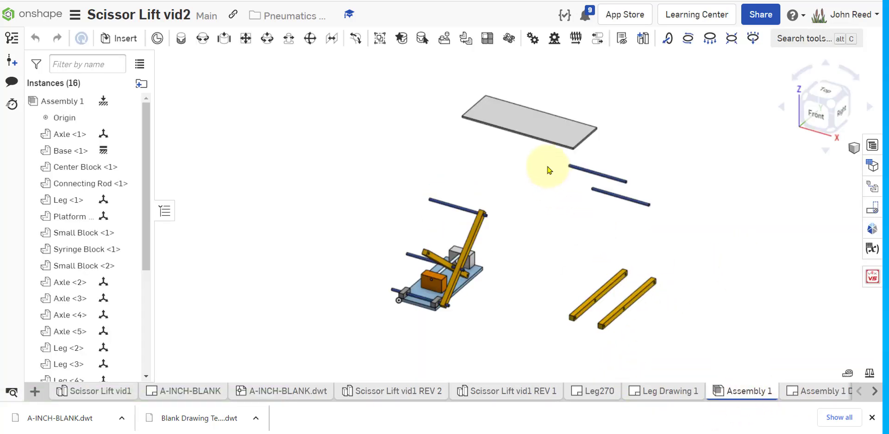
pyautogui.rightClick(539, 134)
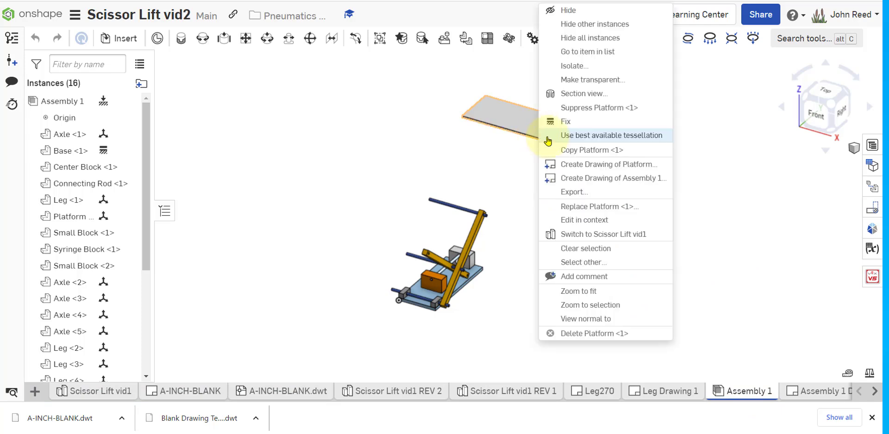
pyautogui.click(569, 165)
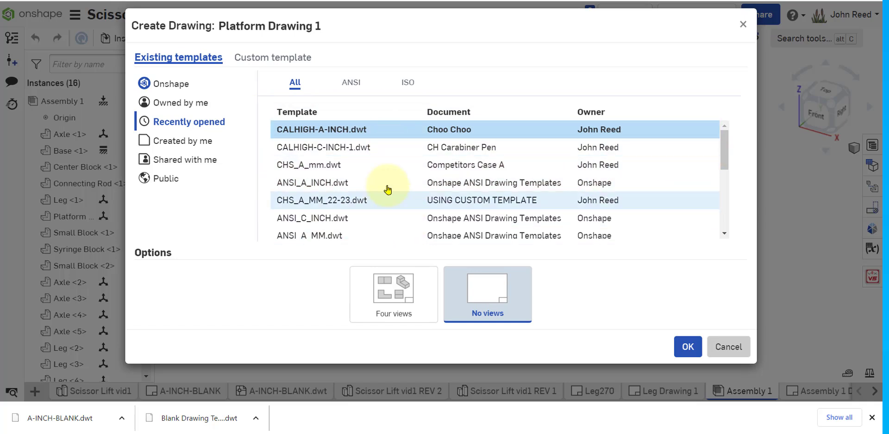
pyautogui.click(194, 146)
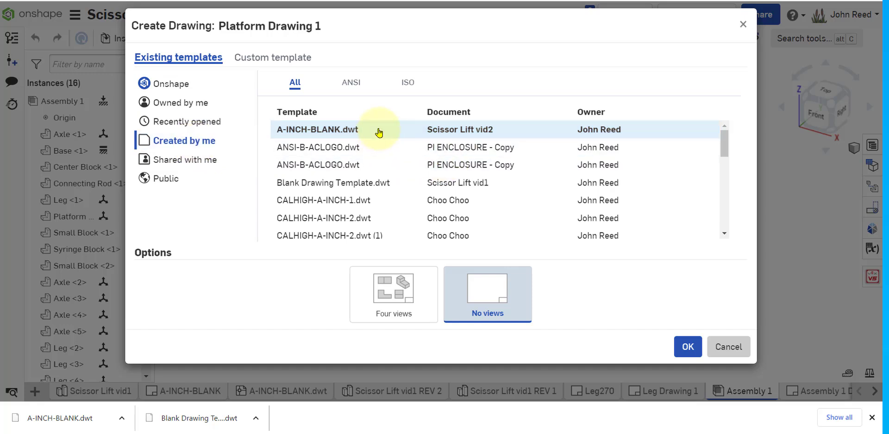
pyautogui.click(378, 133)
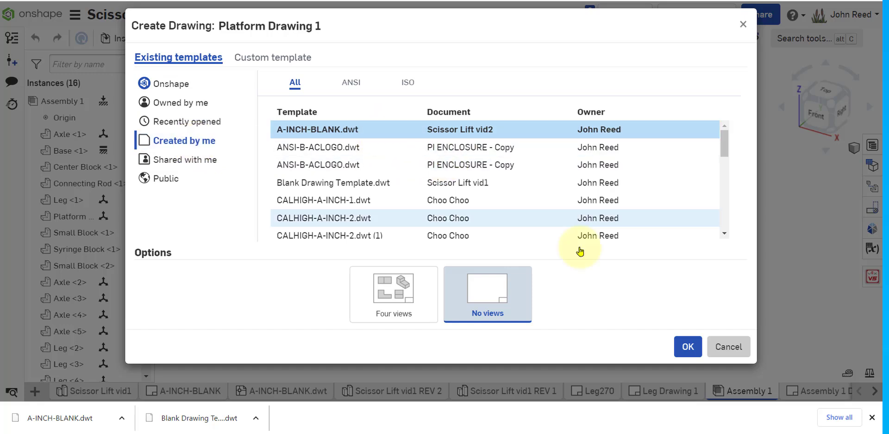
pyautogui.click(693, 352)
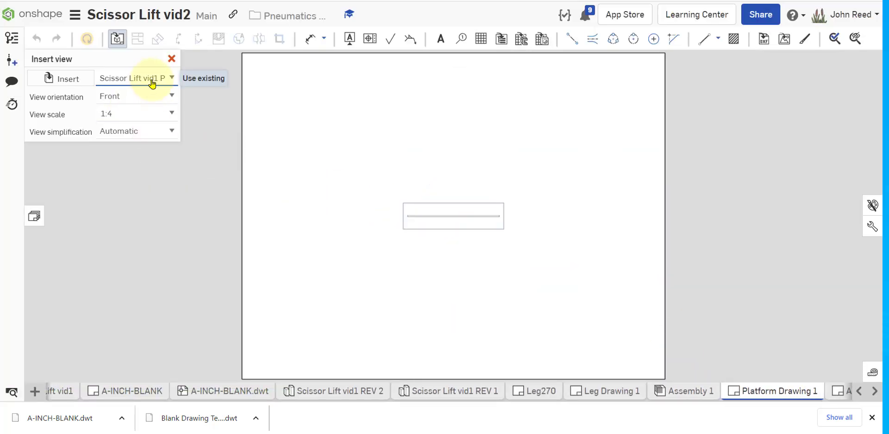
# Place a top view of the platform at 1:1 scale in the middle of the sheet, without adding projected views.
pyautogui.click(168, 82)
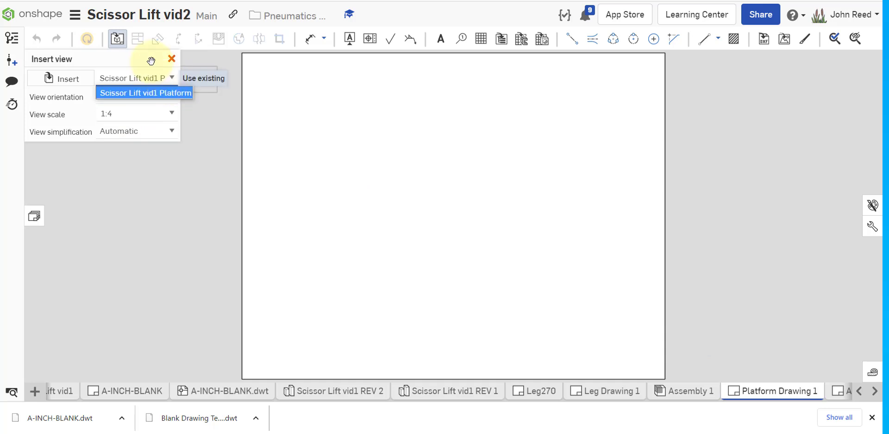
pyautogui.click(138, 60)
pyautogui.click(145, 96)
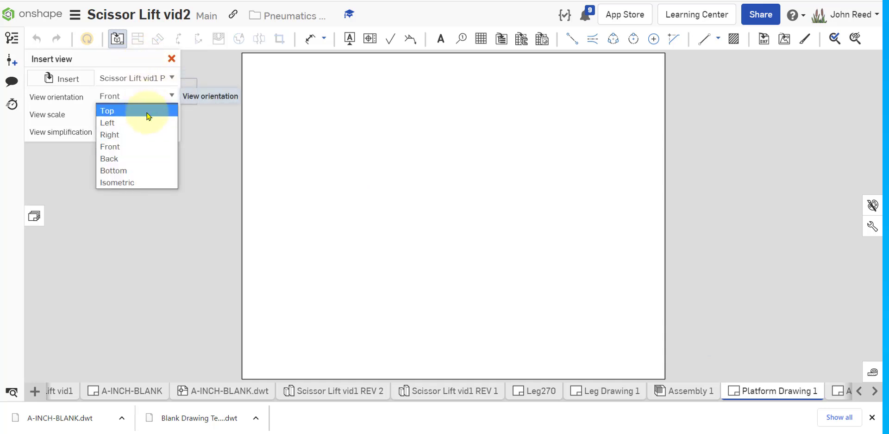
pyautogui.click(147, 111)
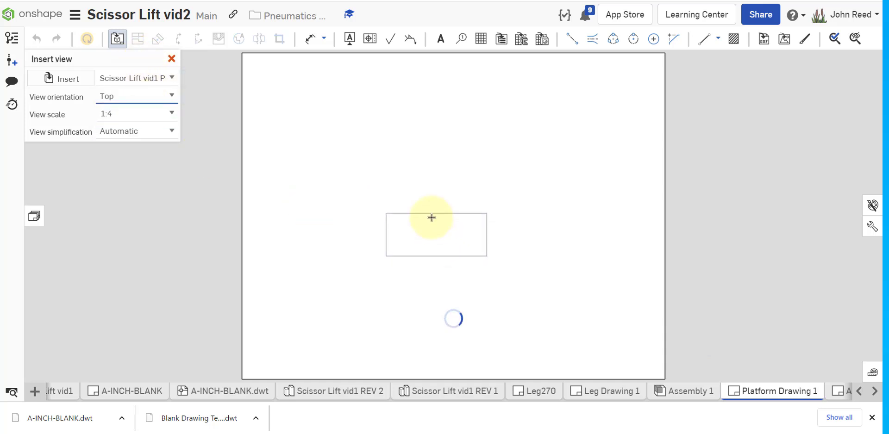
pyautogui.click(169, 115)
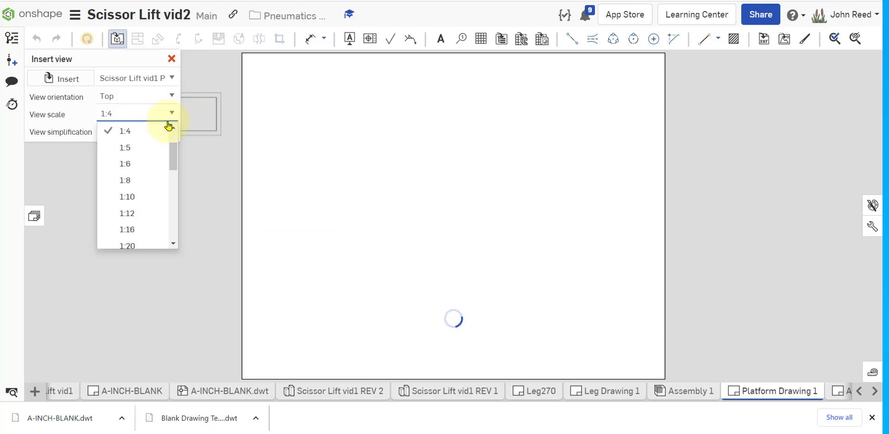
pyautogui.click(153, 132)
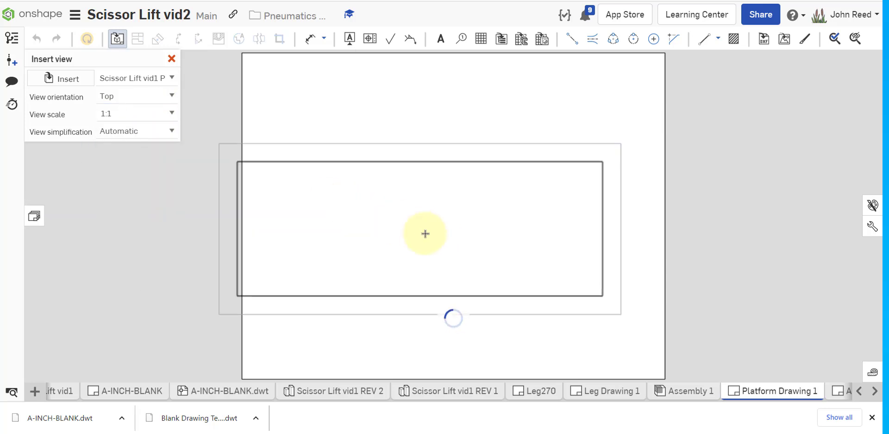
pyautogui.click(456, 217)
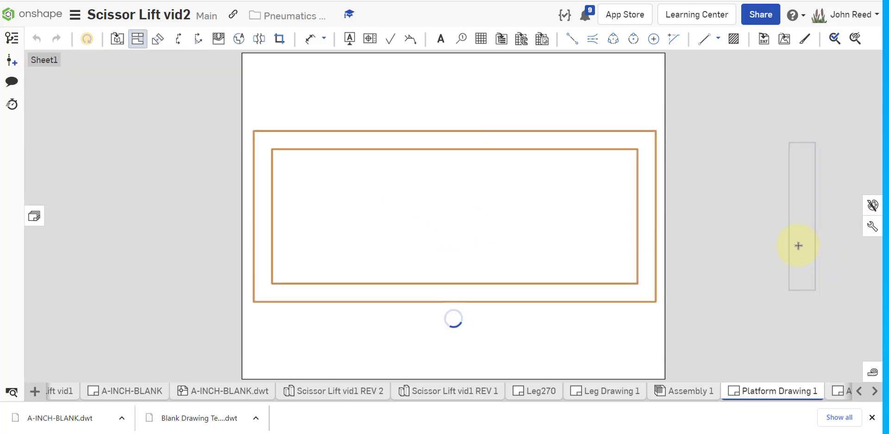
pyautogui.press('Escape')
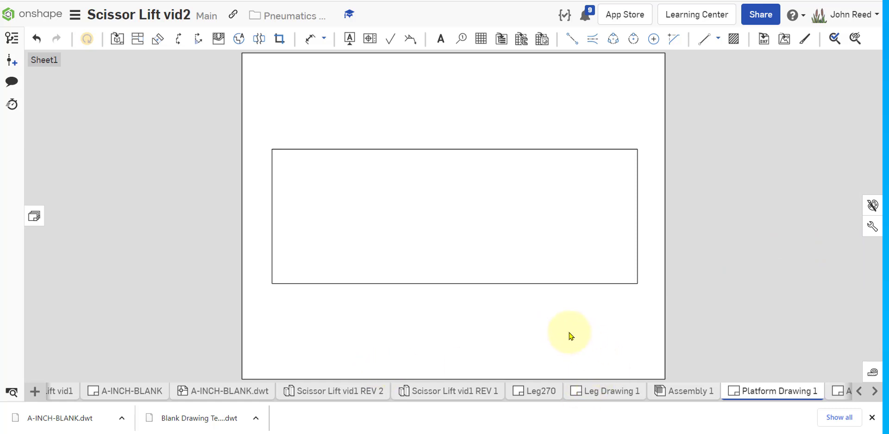
# Export the platform drawing as a PDF and save it as Platform Drawing 1 in the Downloads folder.
pyautogui.rightClick(780, 394)
pyautogui.click(771, 377)
pyautogui.click(406, 107)
pyautogui.click(405, 121)
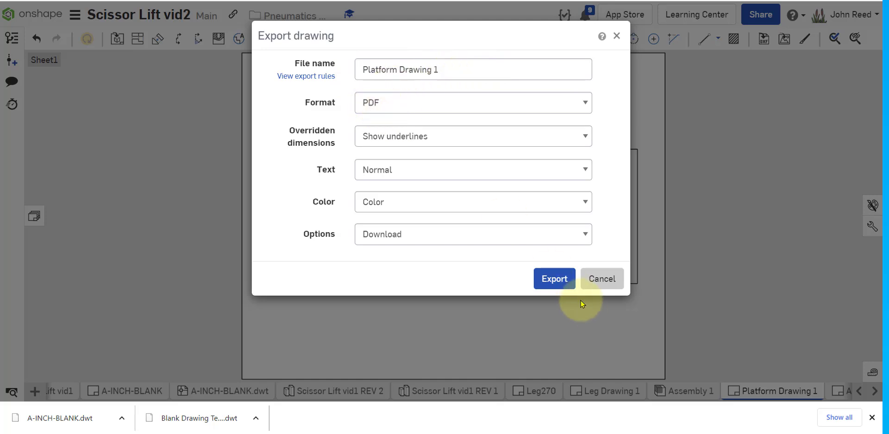
pyautogui.click(562, 280)
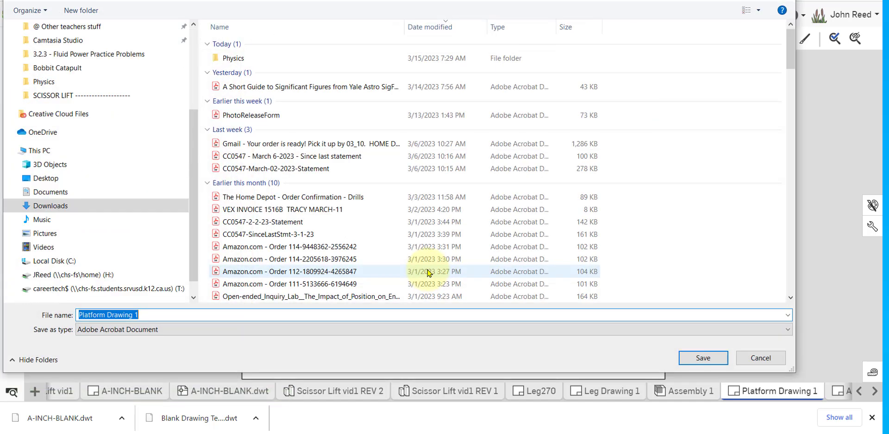
pyautogui.click(706, 359)
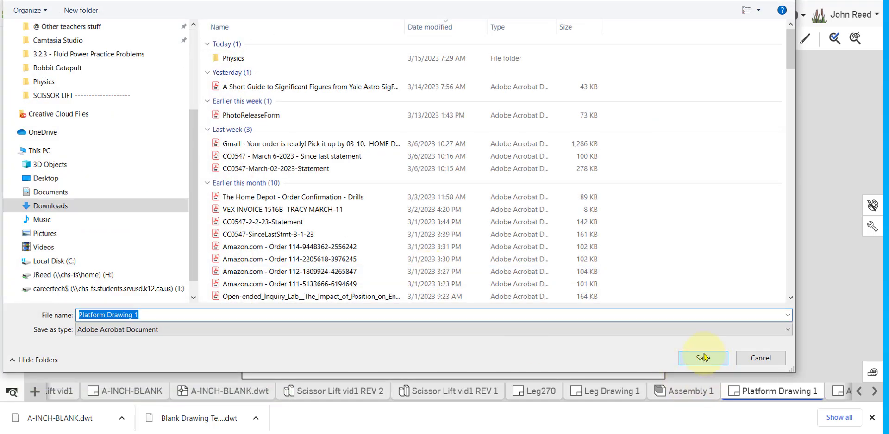